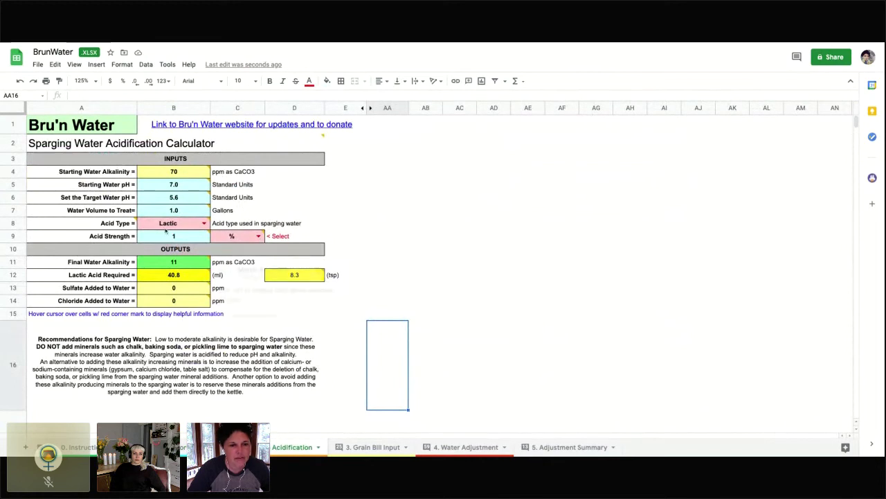
# - Set the water volume to treat to 0 gallons in the Sparging Water Acidification Calculator
pyautogui.moveTo(180, 212)
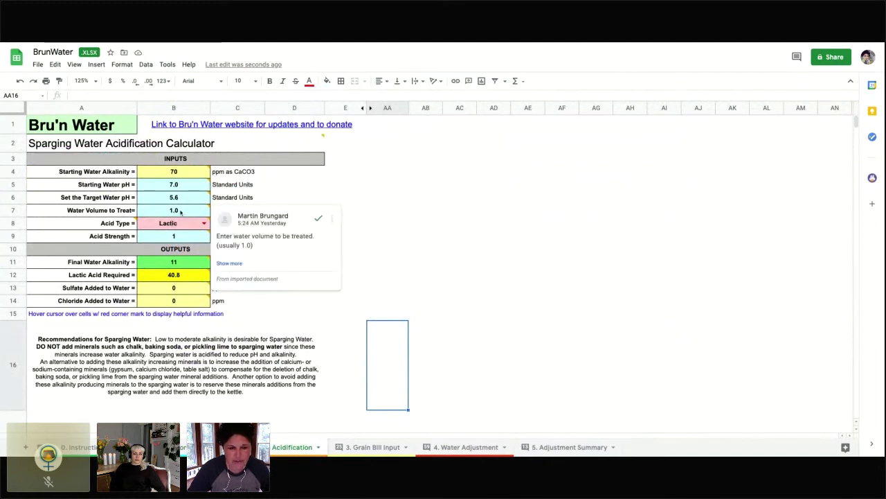
pyautogui.click(180, 212)
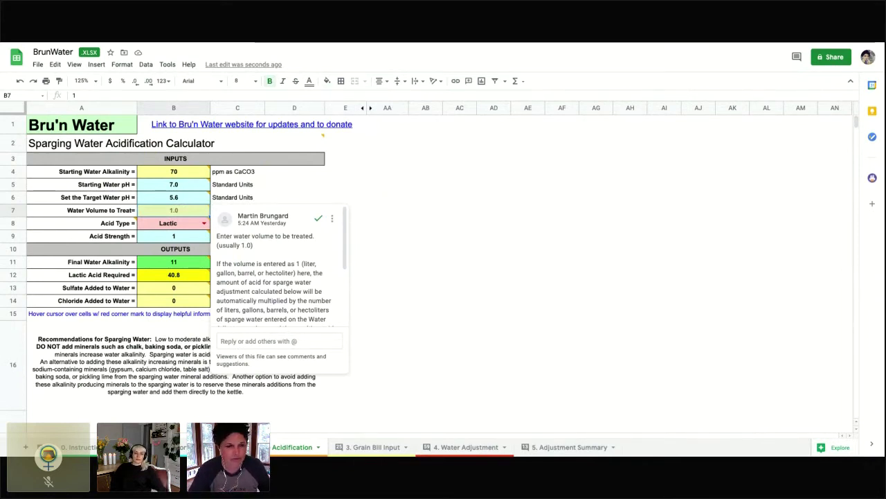
pyautogui.write('0')
pyautogui.press('Return')
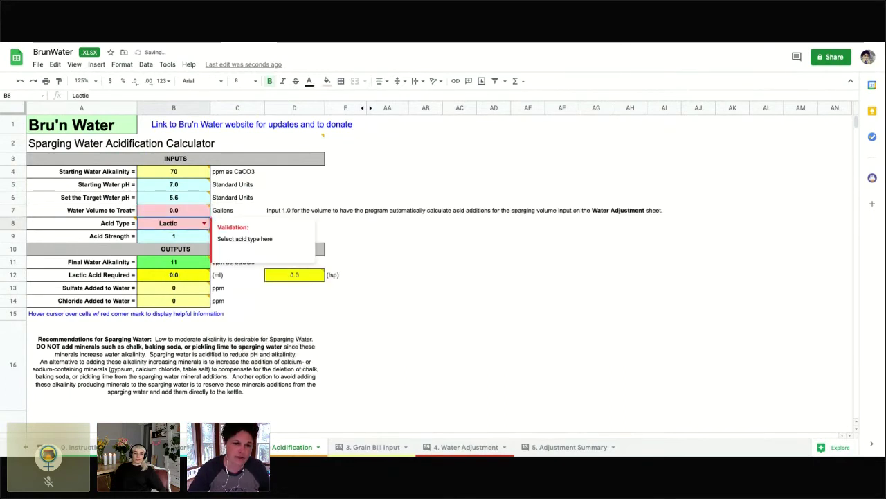
pyautogui.click(415, 287)
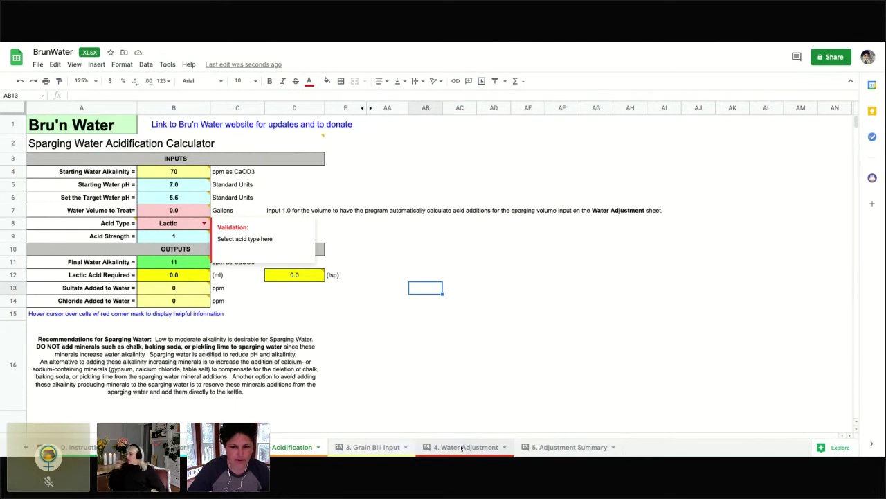
# - On the Water Adjustment sheet, set the mash water volume to the sample recipe's strike water amount, 6.3 gallons
pyautogui.click(461, 447)
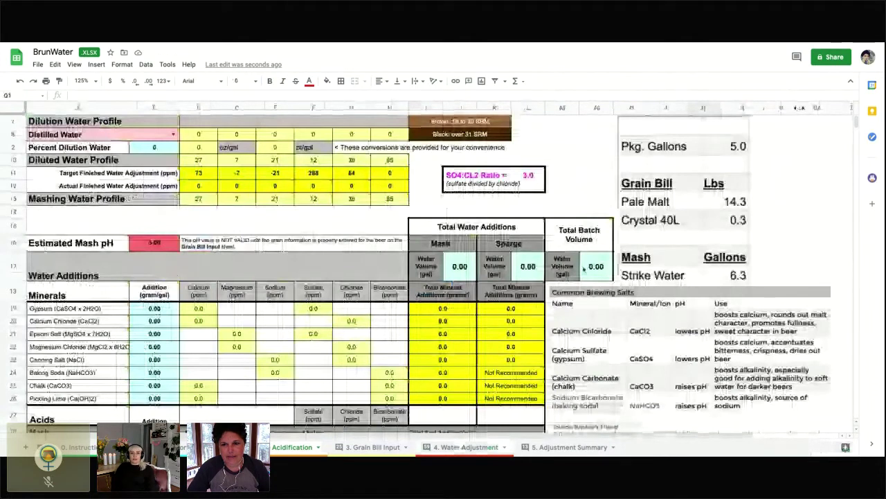
pyautogui.scroll(-1, 584, 267)
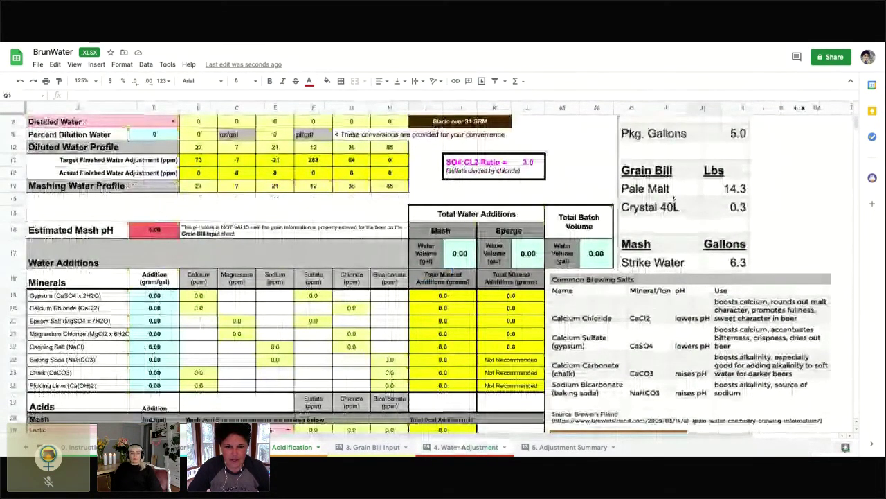
pyautogui.scroll(-2, 673, 198)
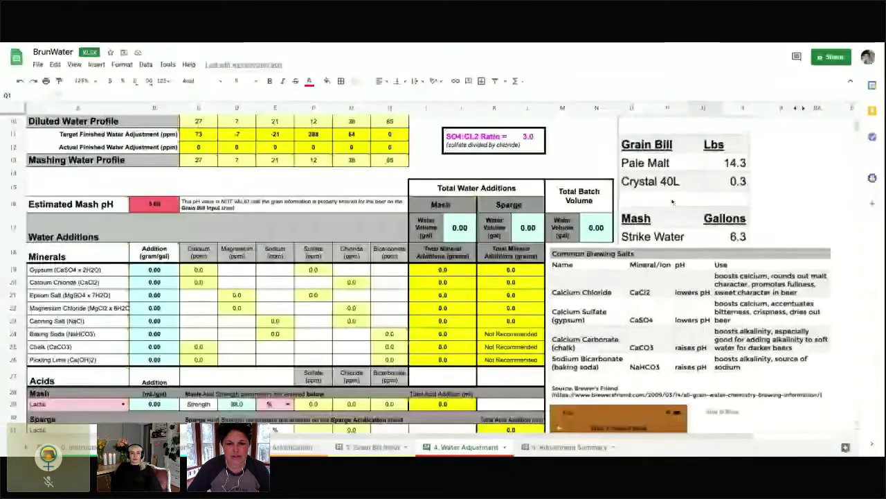
pyautogui.scroll(1, 590, 214)
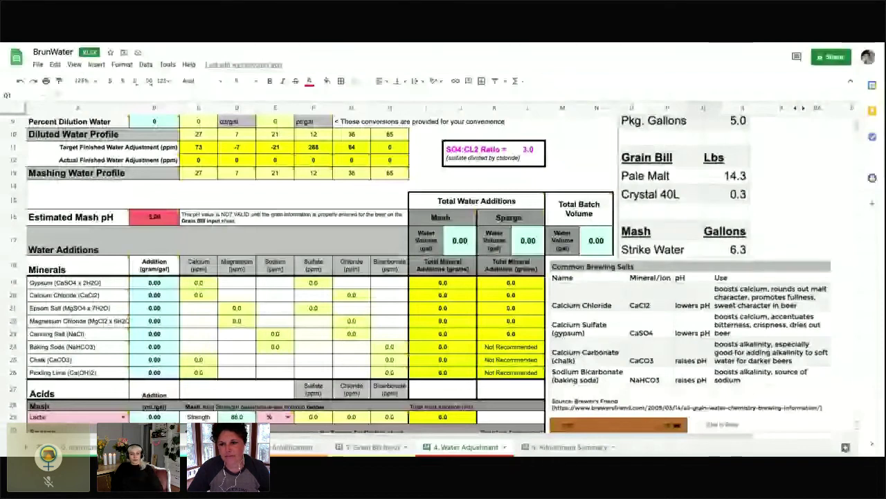
pyautogui.scroll(1, 809, 208)
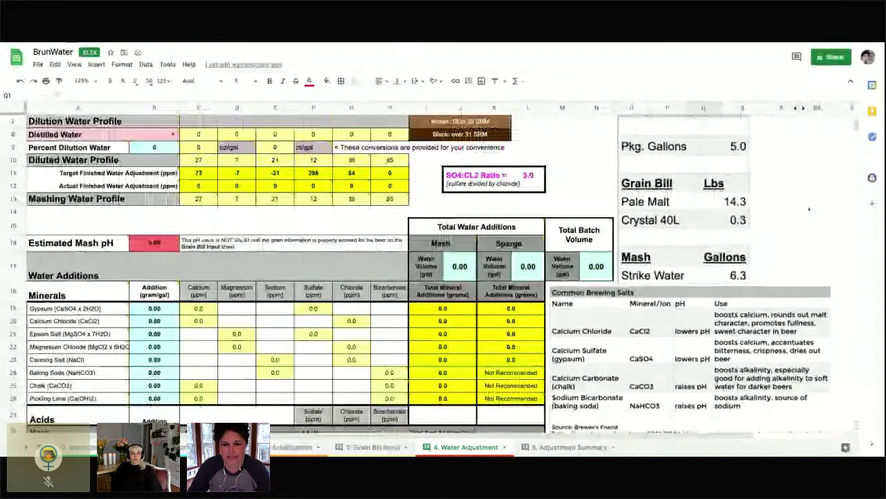
pyautogui.scroll(1, 809, 208)
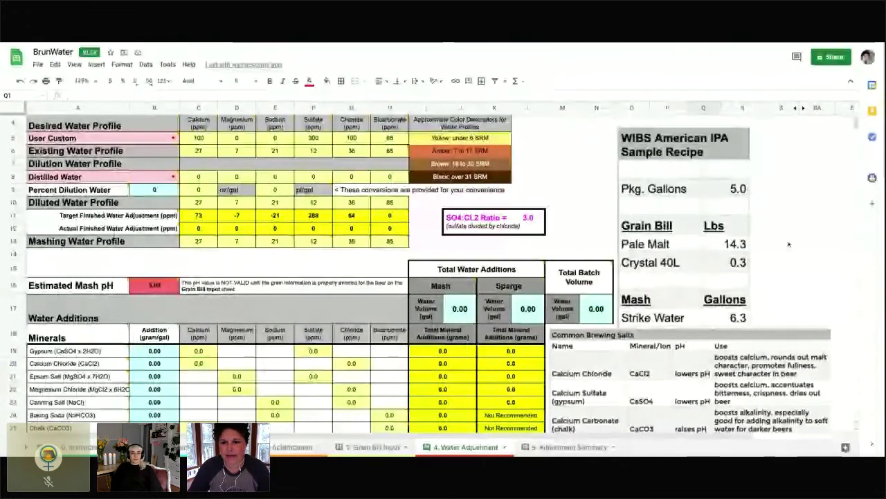
pyautogui.scroll(-1, 788, 244)
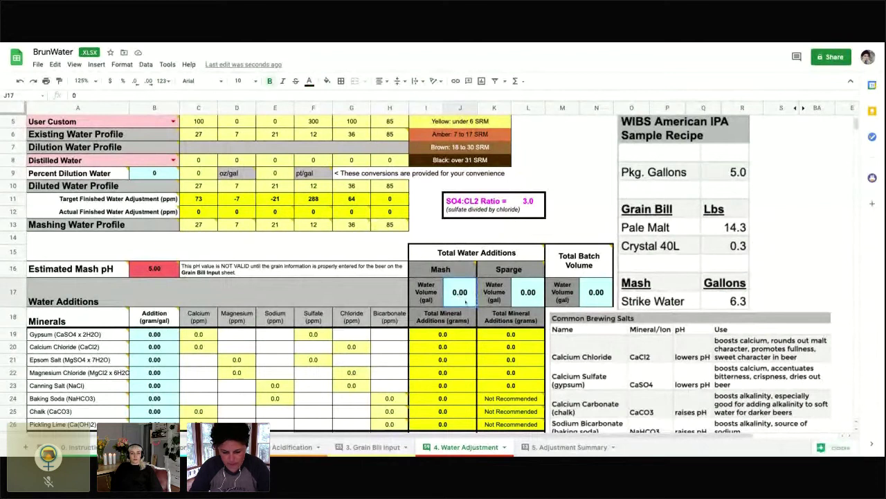
pyautogui.click(460, 291)
pyautogui.write('6.3')
pyautogui.press('Return')
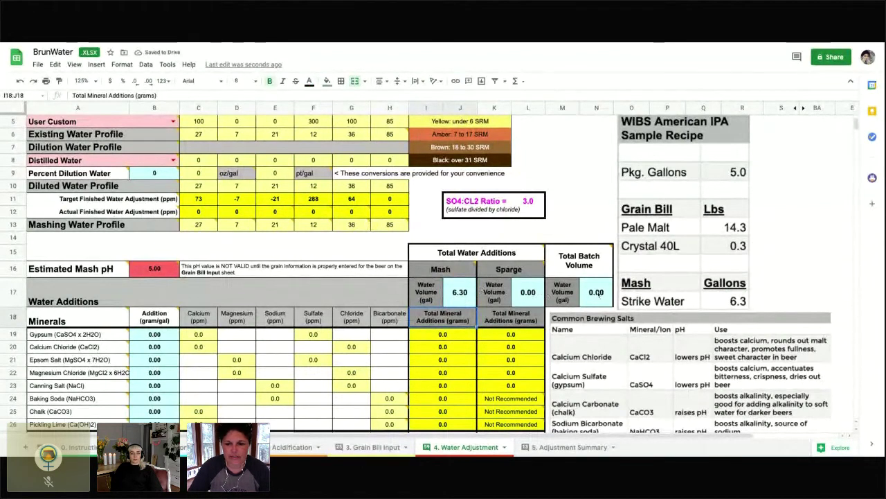
# - Set the total batch water volume on the Water Adjustment sheet to 5.5 gallons
pyautogui.moveTo(610, 256)
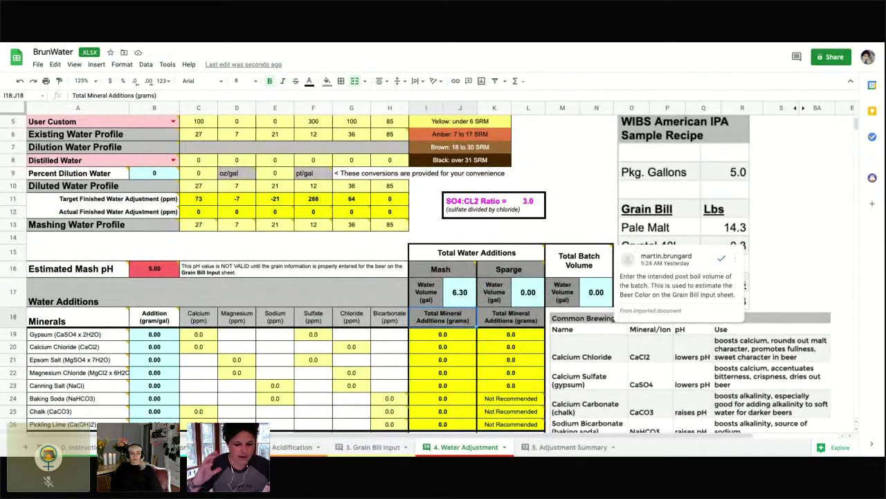
pyautogui.click(599, 293)
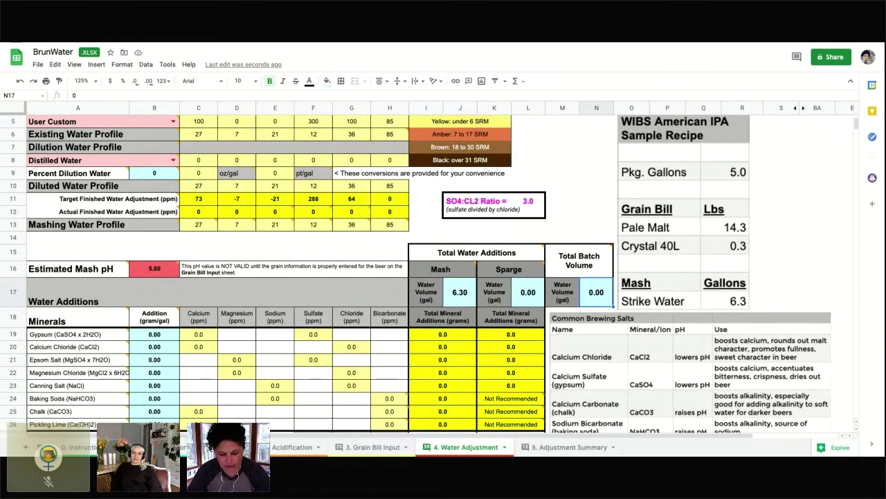
pyautogui.write('5.5')
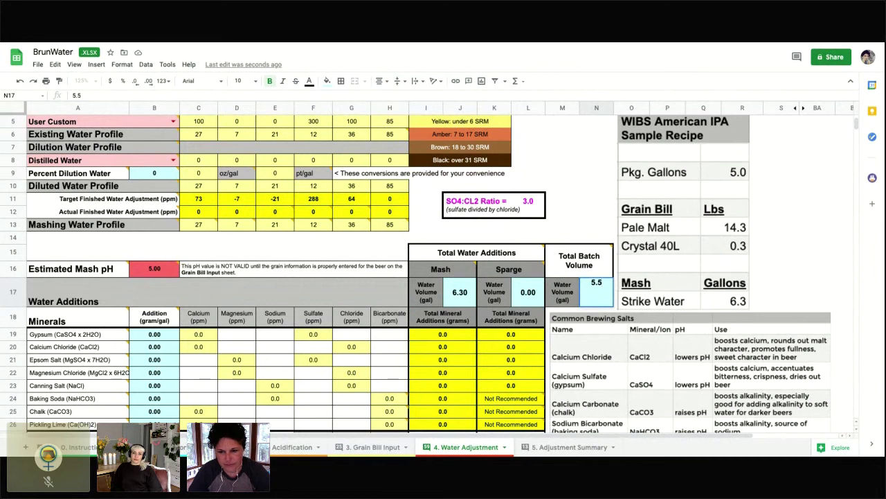
pyautogui.press('Return')
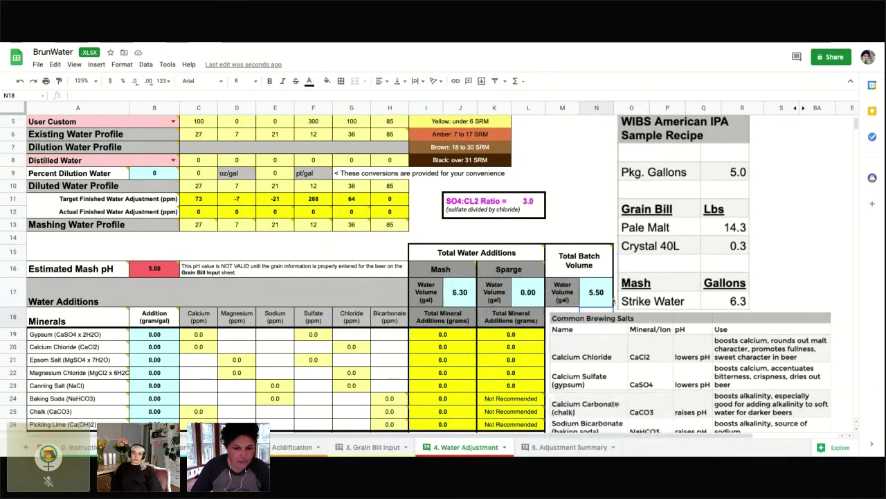
# - On the Grain Bill Input sheet, set the quantity of 2 Row Pale Malt to 14.3 lb
pyautogui.click(373, 447)
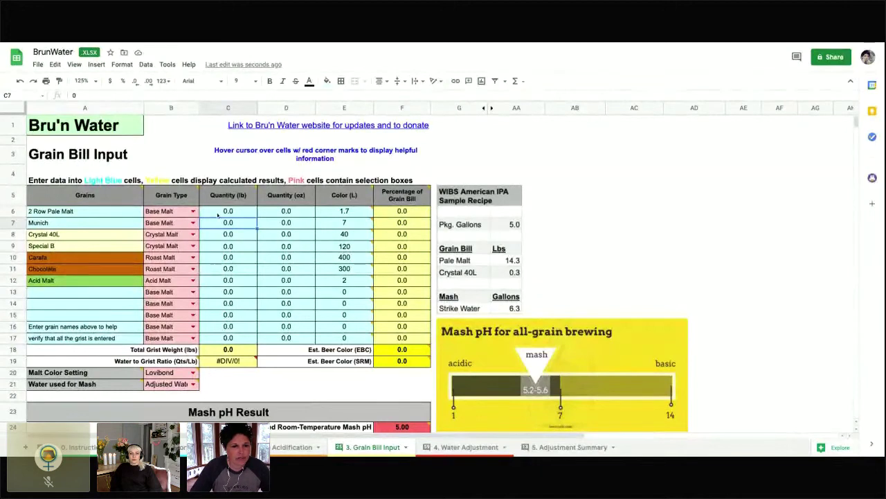
pyautogui.press('Up')
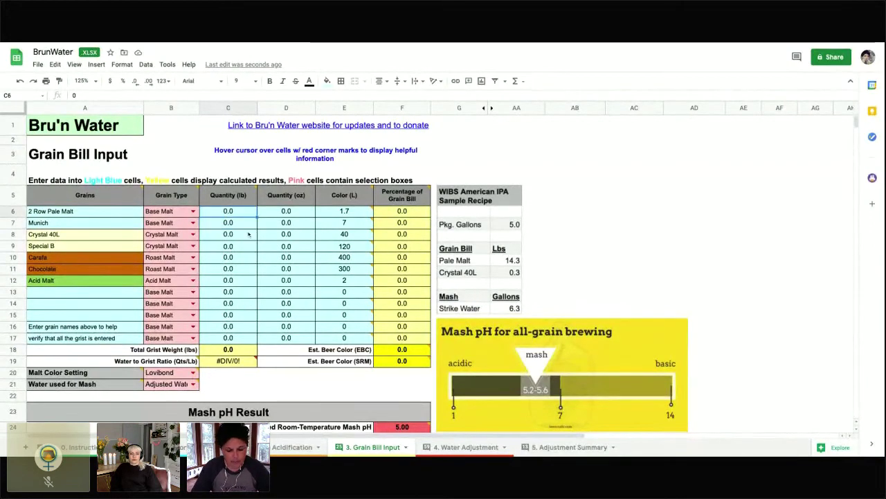
pyautogui.write('14.3')
pyautogui.press('Return')
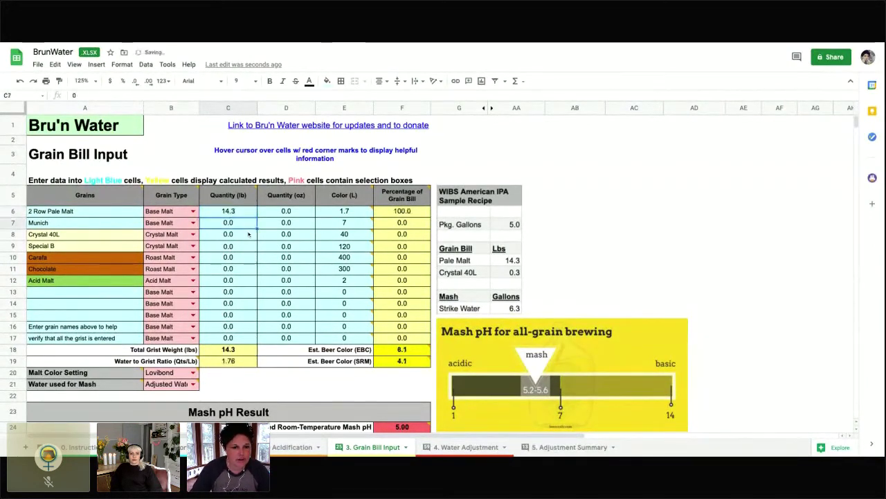
# - Set the quantity of Crystal 40L in the grain bill to 0.3 lb
pyautogui.click(227, 234)
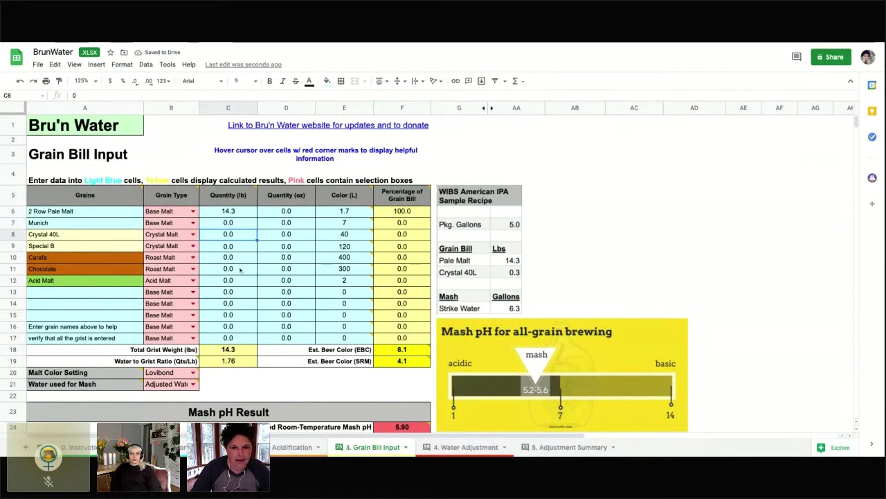
pyautogui.press('BackSpace')
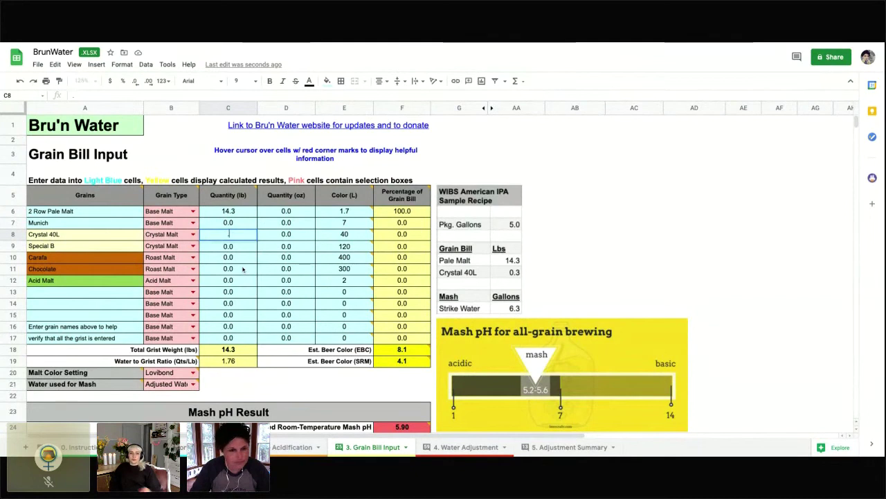
pyautogui.write('0.3')
pyautogui.press('Return')
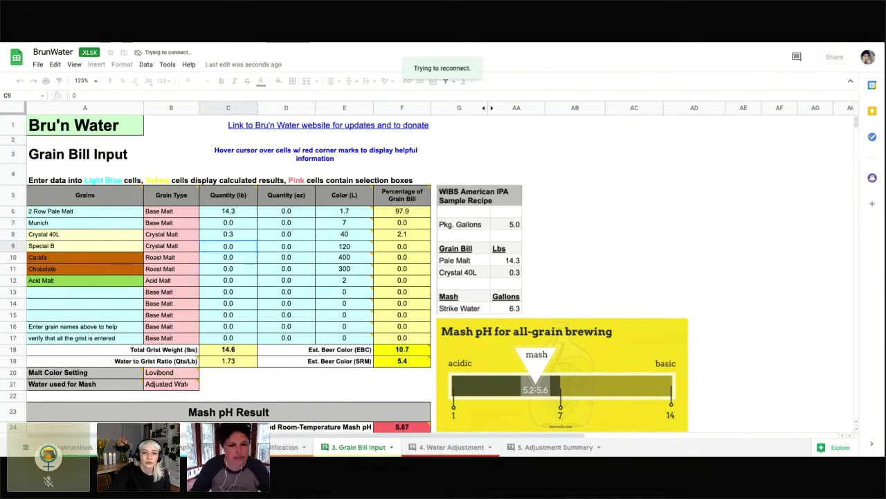
# - Check the estimated beer color and compare the estimated mash pH with the suggested ranges below the grain bill
pyautogui.moveTo(399, 361)
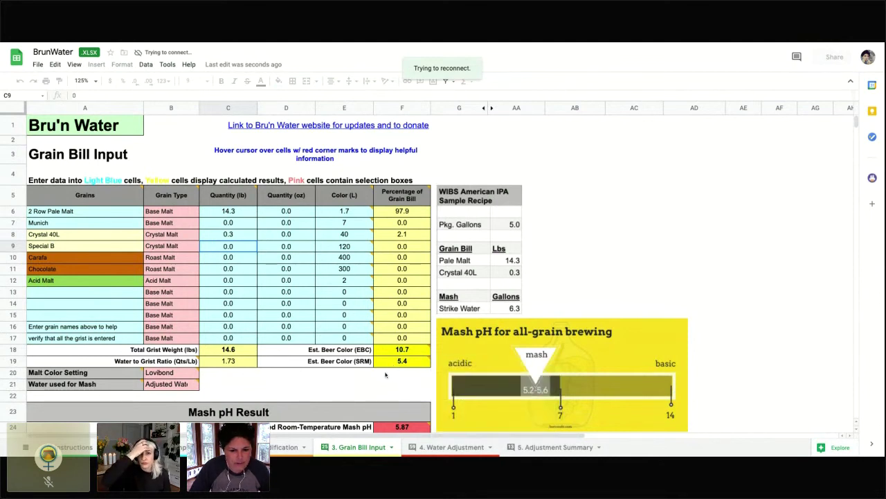
pyautogui.scroll(-3, 386, 375)
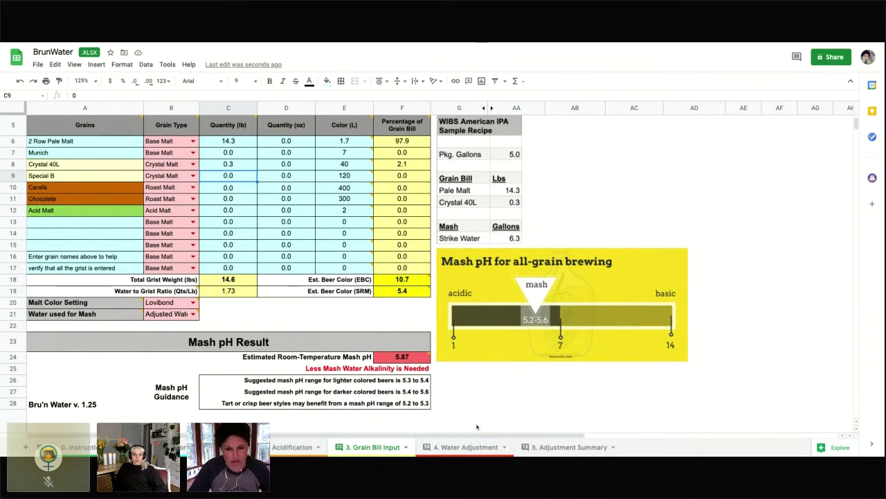
pyautogui.click(515, 395)
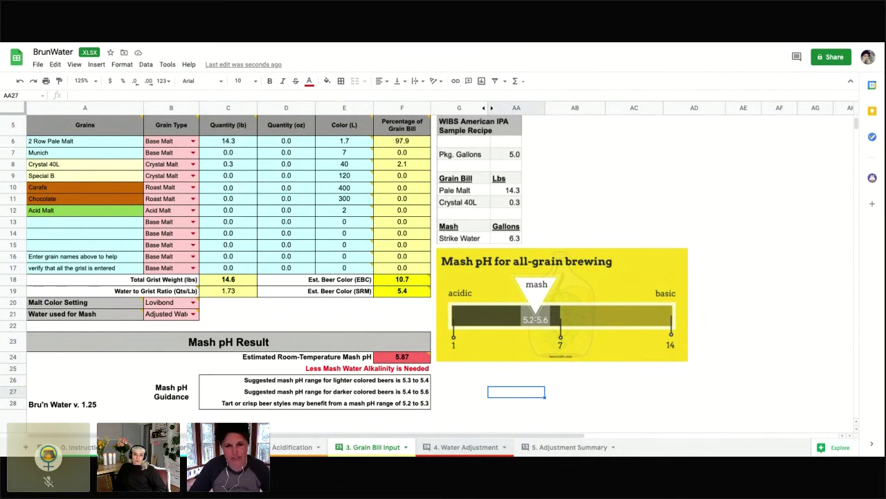
# - Review the desired and existing water profiles, the additions tables and the American IPA water guidelines on the Water Adjustment sheet
pyautogui.click(459, 447)
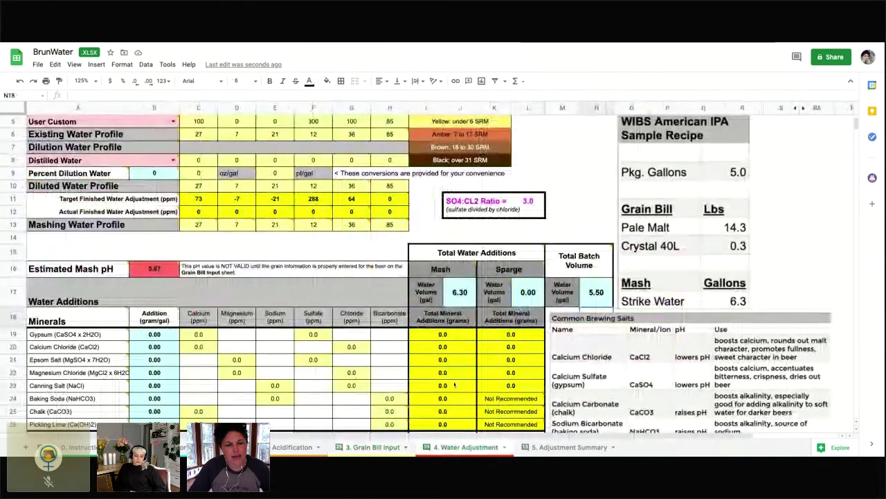
pyautogui.scroll(3, 455, 385)
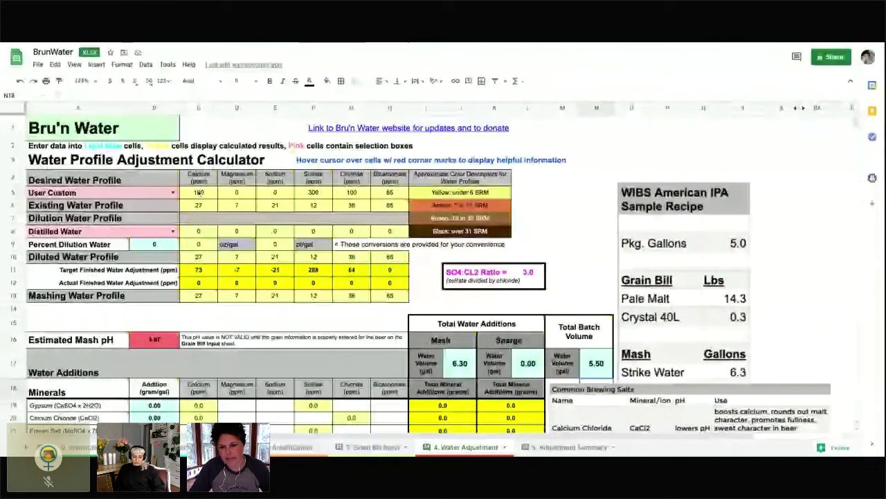
pyautogui.scroll(-5, 560, 292)
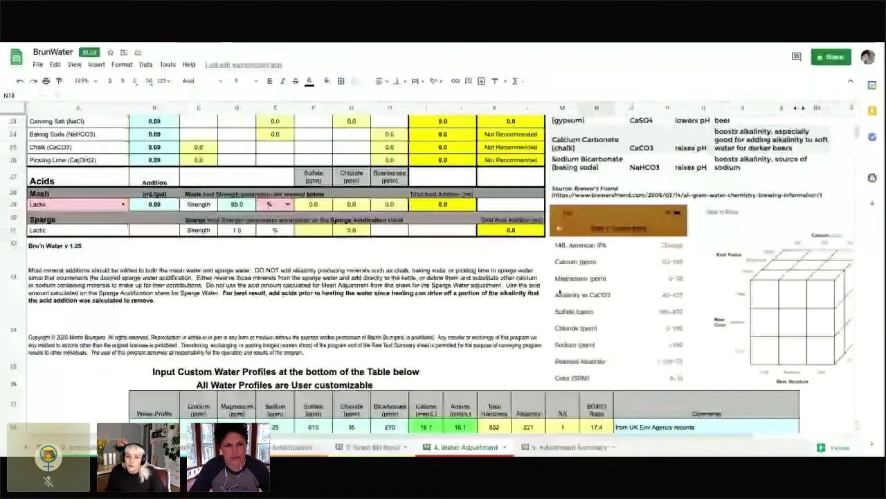
pyautogui.scroll(5, 559, 293)
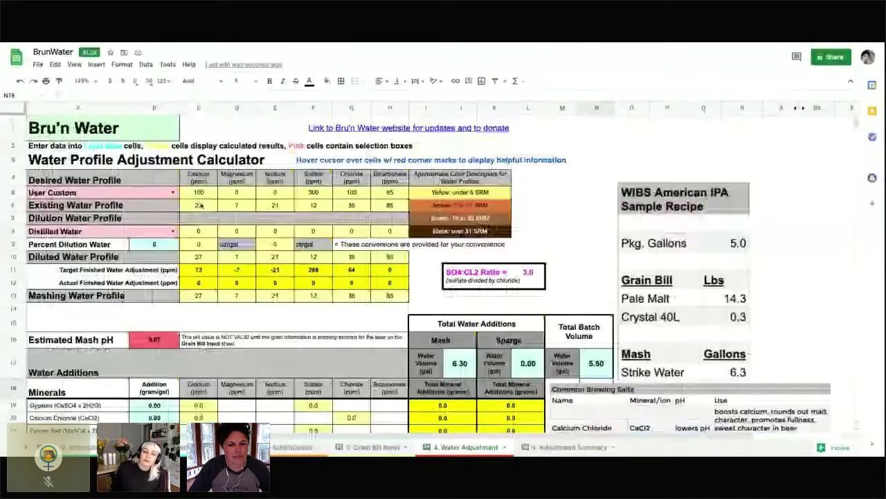